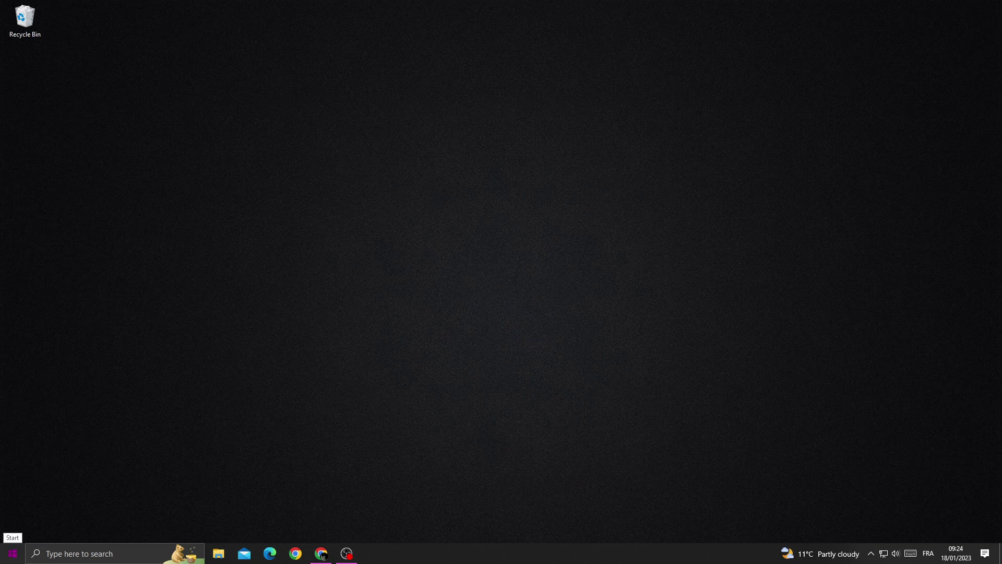
# - Switch 'Let apps run in the background' to Off in the Background apps settings
pyautogui.click(12, 554)
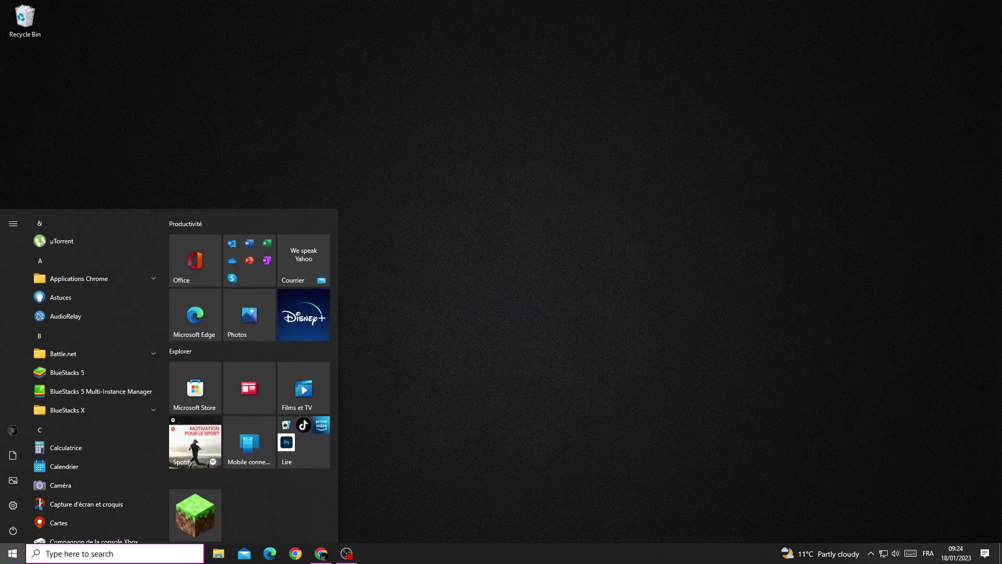
pyautogui.click(84, 554)
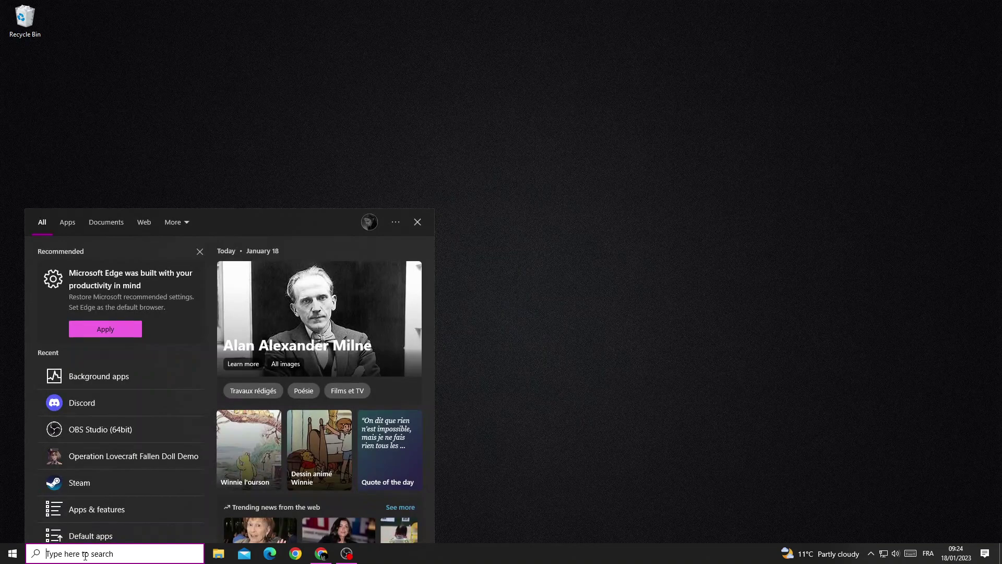
pyautogui.write('background app')
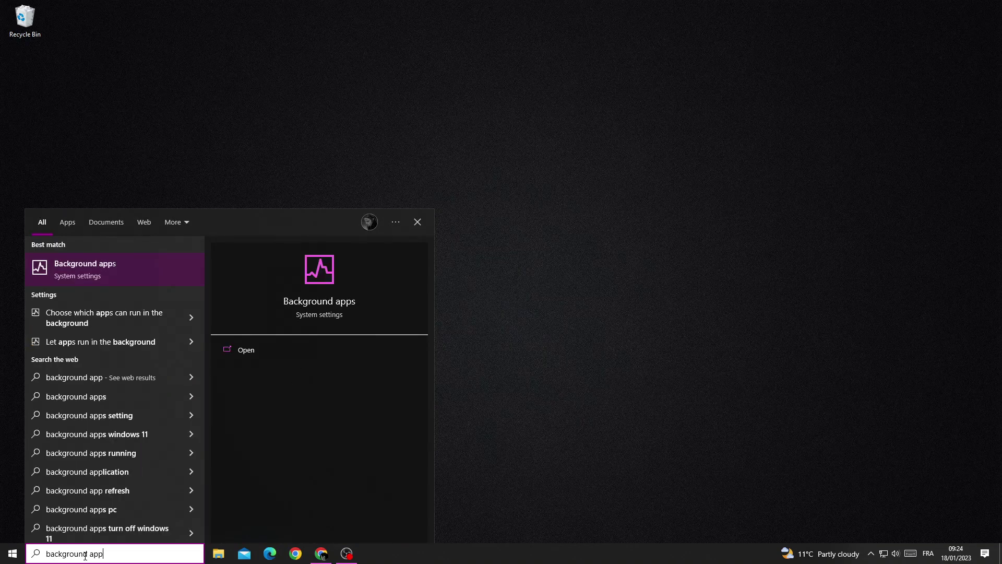
pyautogui.write('s')
pyautogui.click(84, 269)
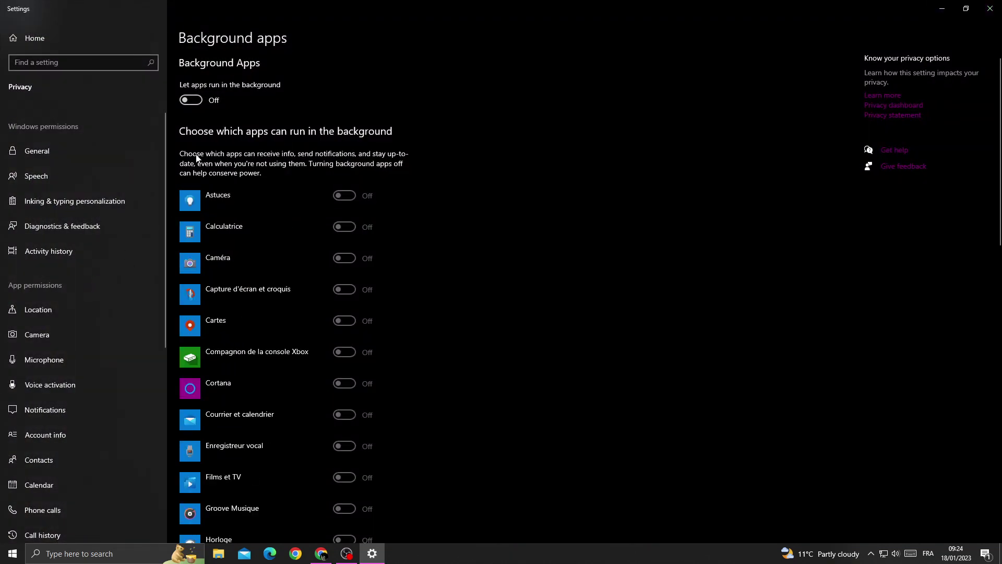
pyautogui.click(190, 100)
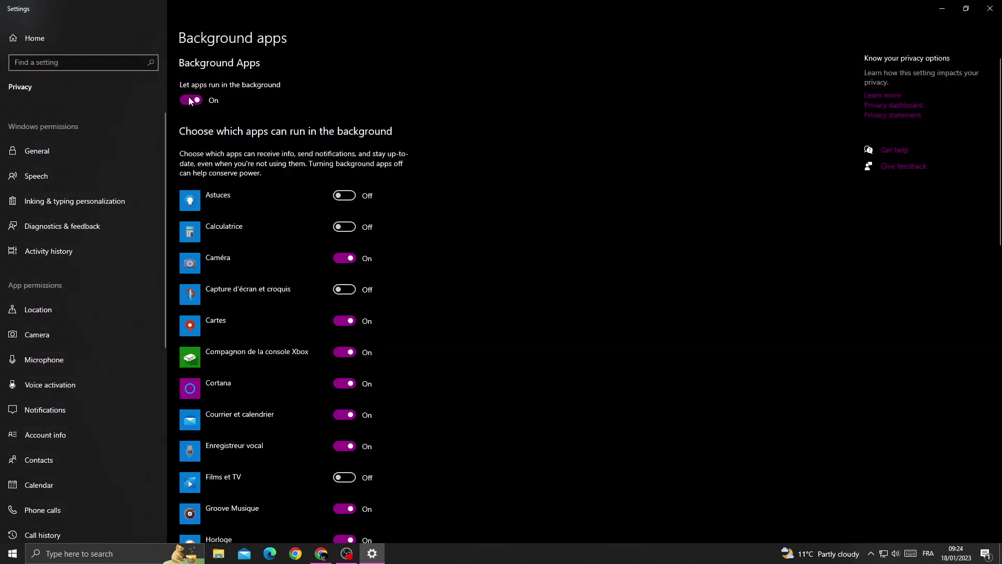
pyautogui.click(189, 100)
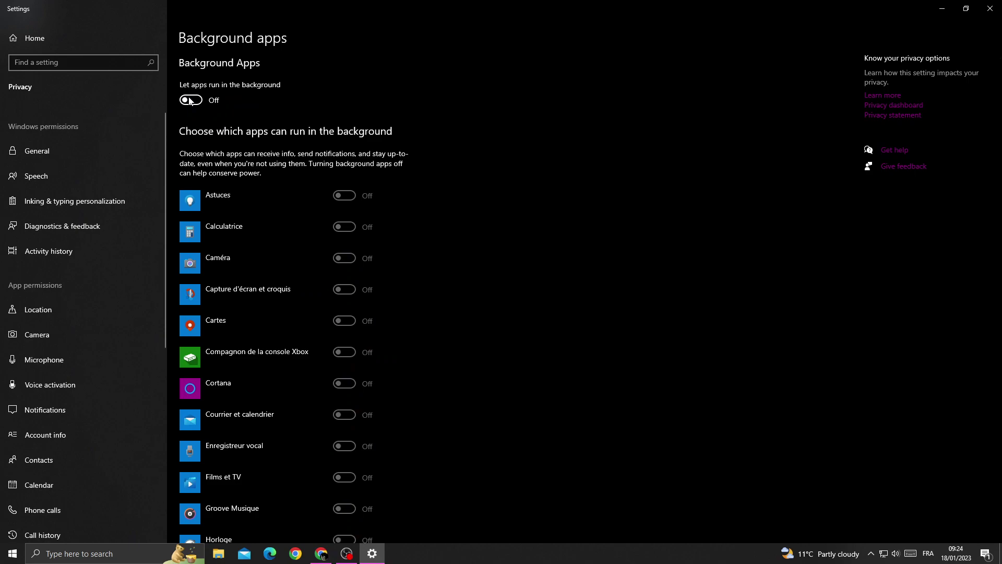
pyautogui.click(990, 9)
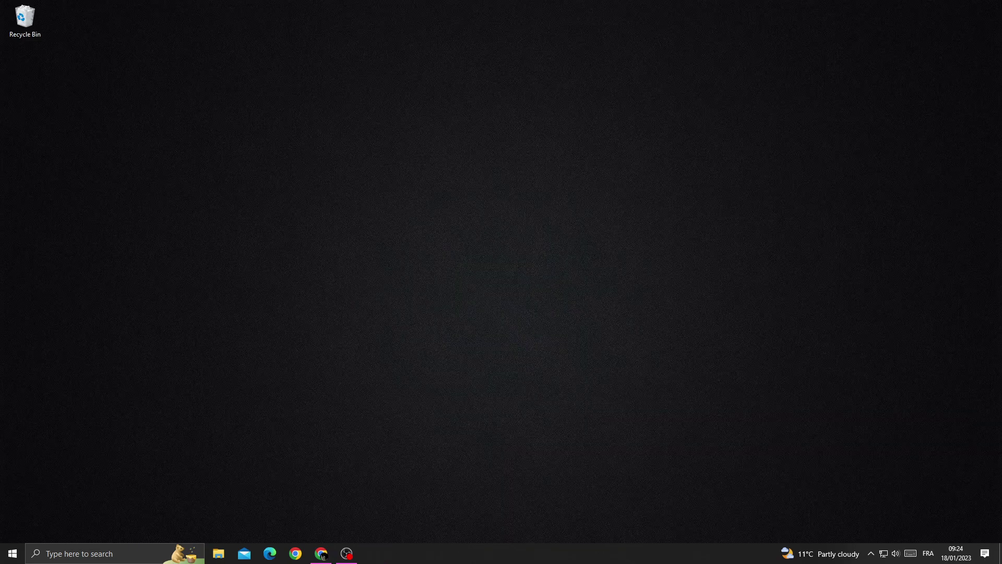
# - Launch Task Manager from the taskbar's right-click menu
pyautogui.rightClick(549, 556)
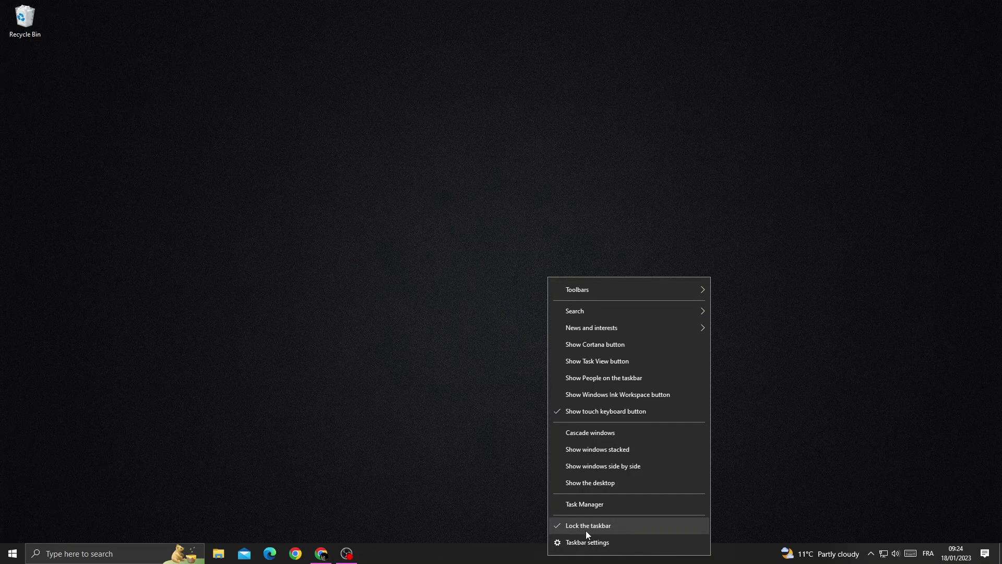
pyautogui.click(493, 551)
pyautogui.rightClick(554, 548)
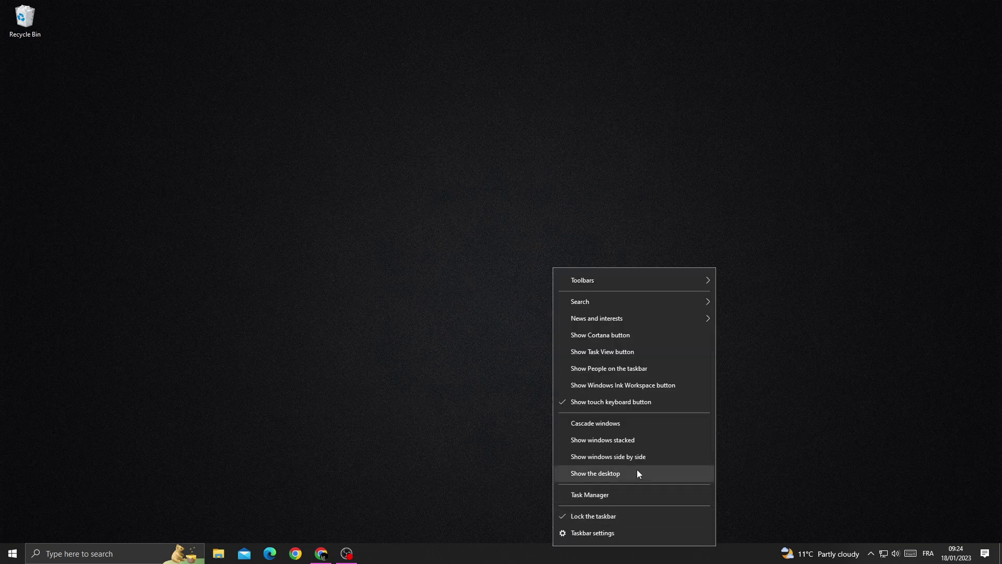
pyautogui.click(612, 501)
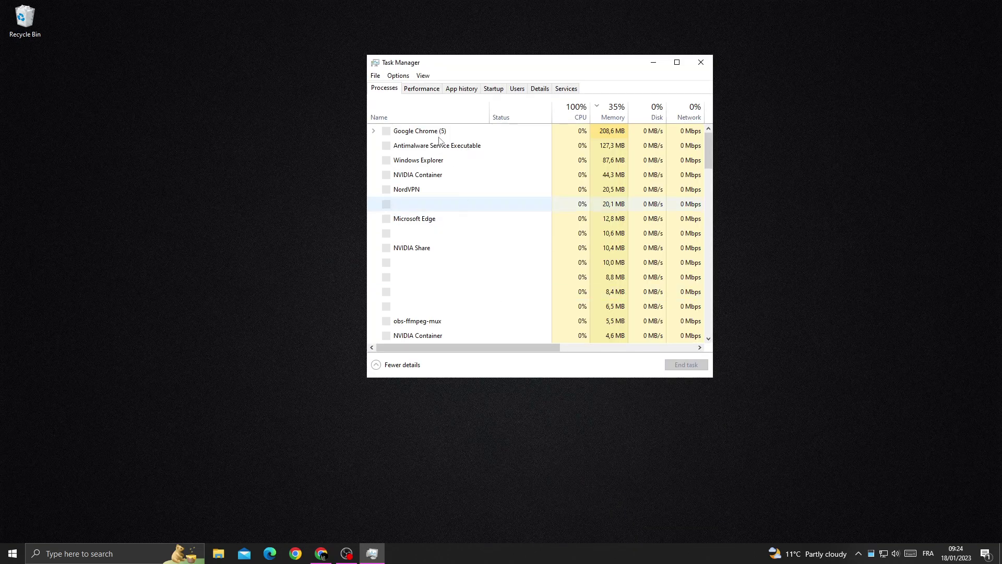
# - Sort the process list by Memory, then by Name, and bring up Google Chrome's actions
pyautogui.click(619, 117)
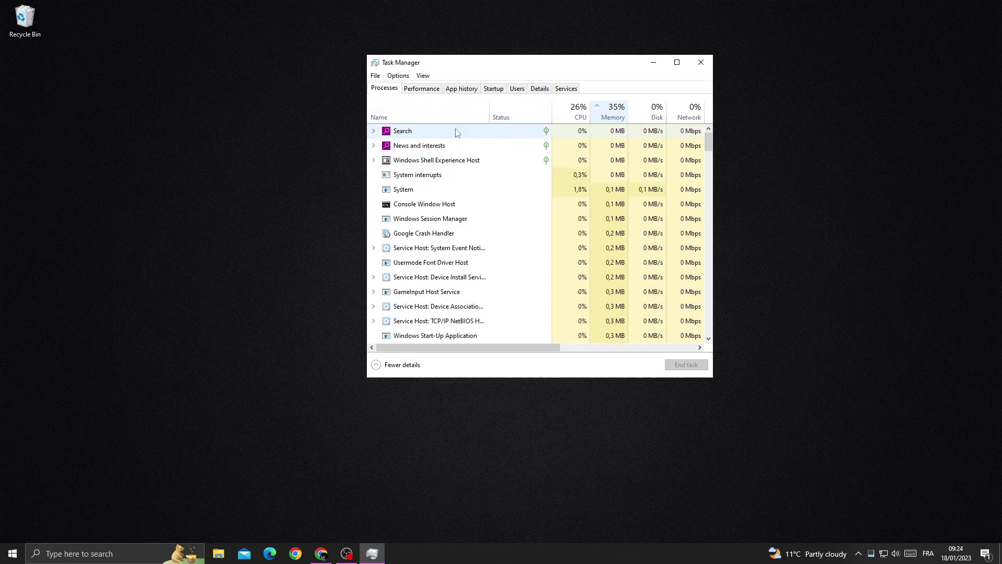
pyautogui.click(619, 118)
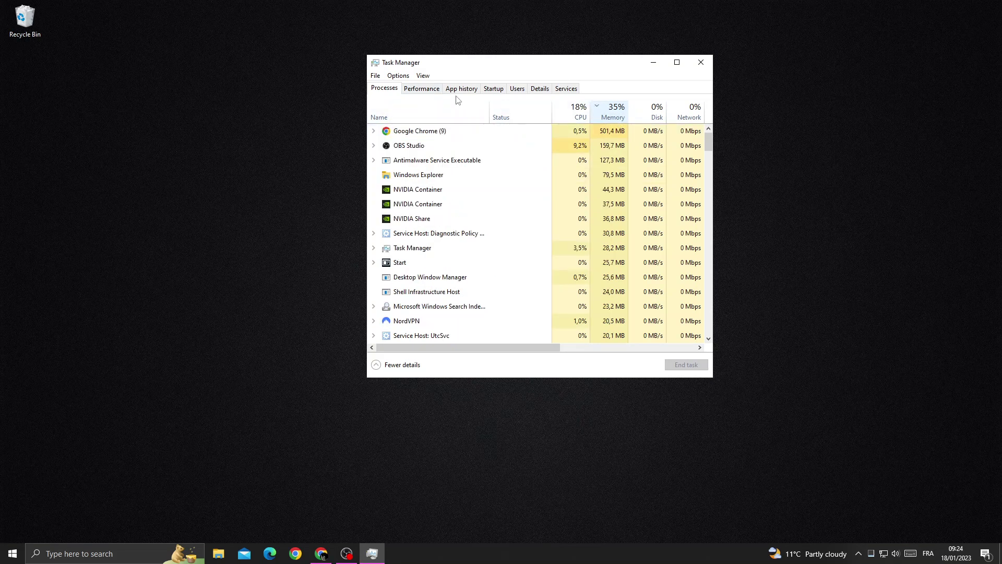
pyautogui.click(427, 113)
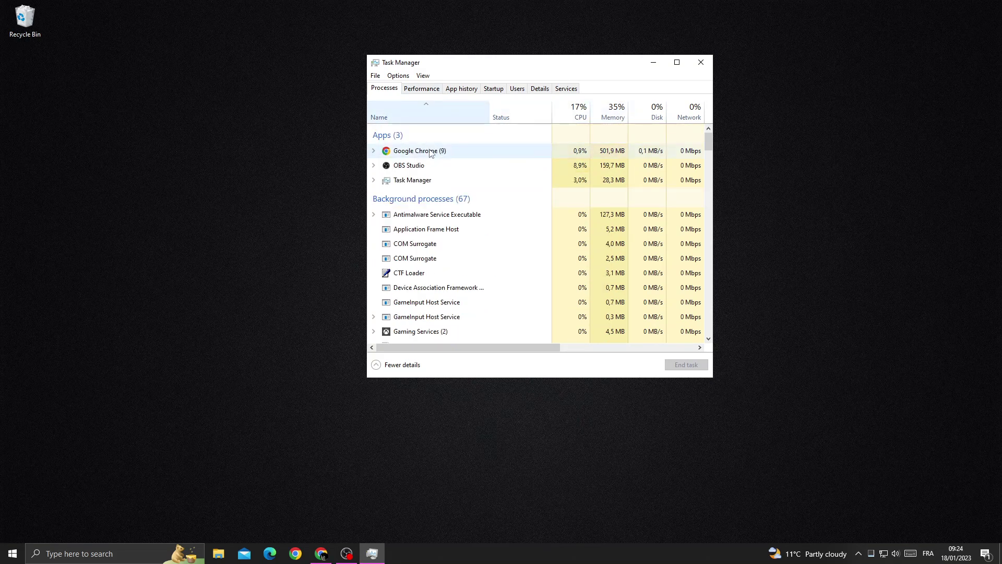
pyautogui.rightClick(432, 153)
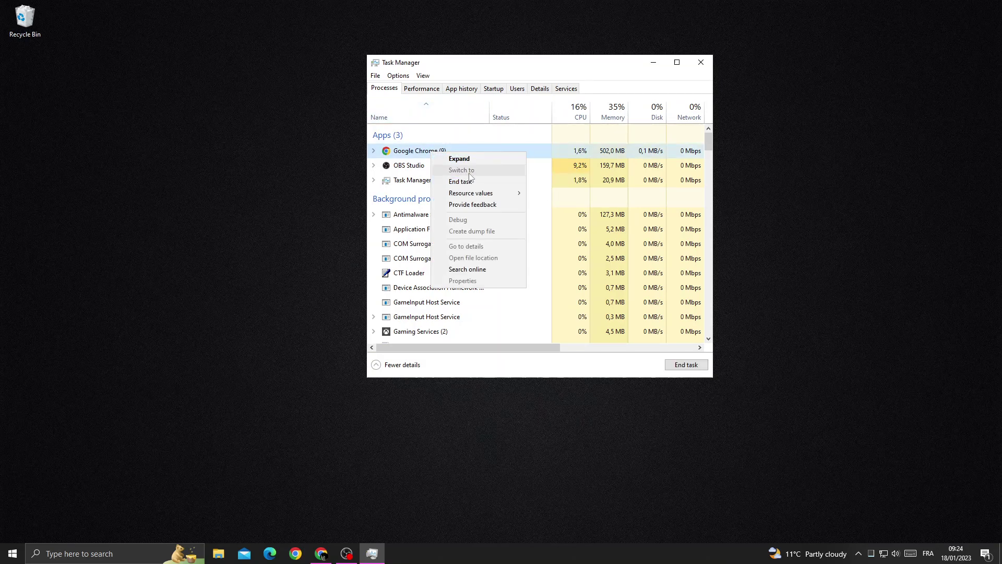
# - Close Task Manager and expand the hidden notification-area icons
pyautogui.click(701, 62)
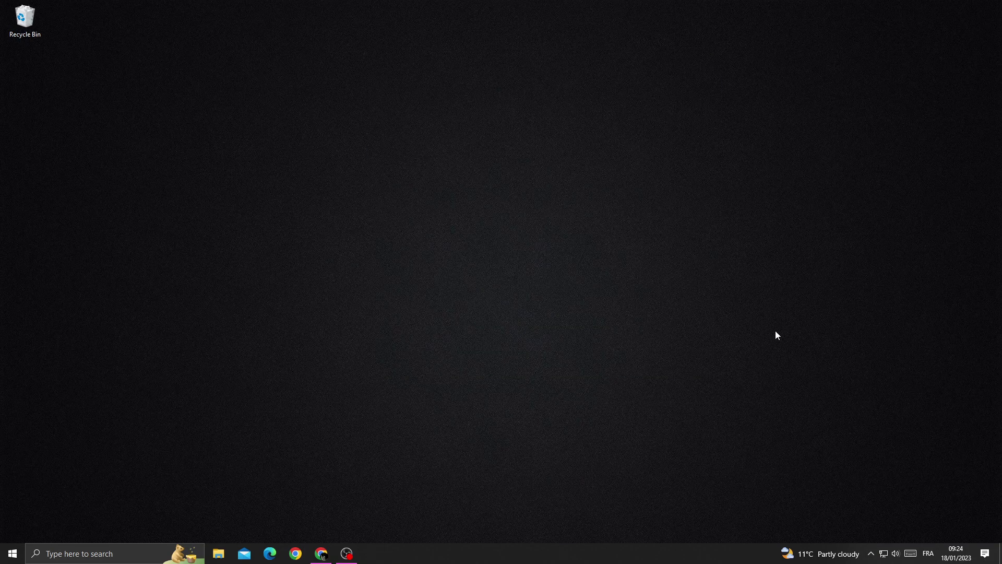
pyautogui.click(871, 554)
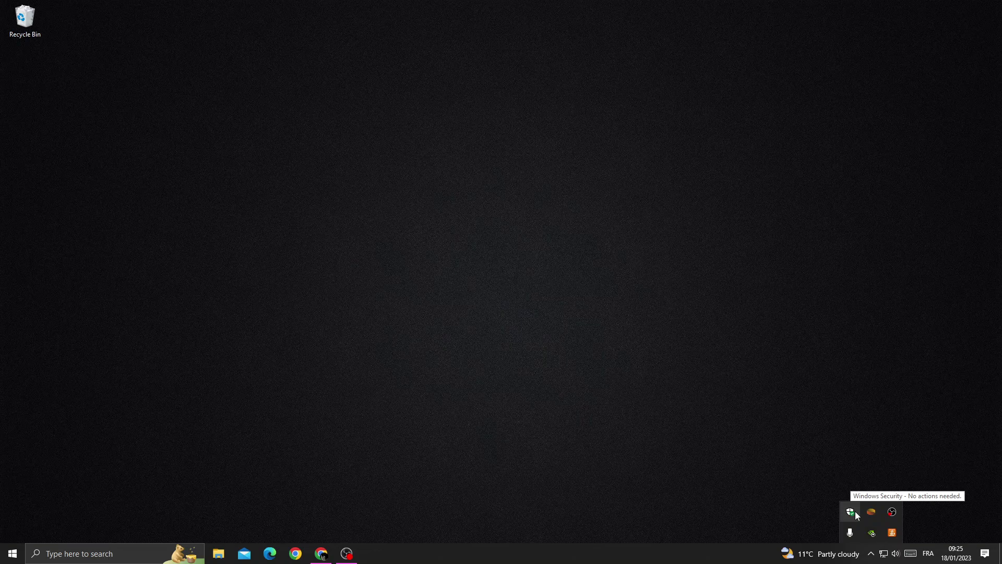
# - Collapse the tray overflow, show the Start menu power options, then dismiss the menu
pyautogui.click(871, 553)
pyautogui.click(13, 554)
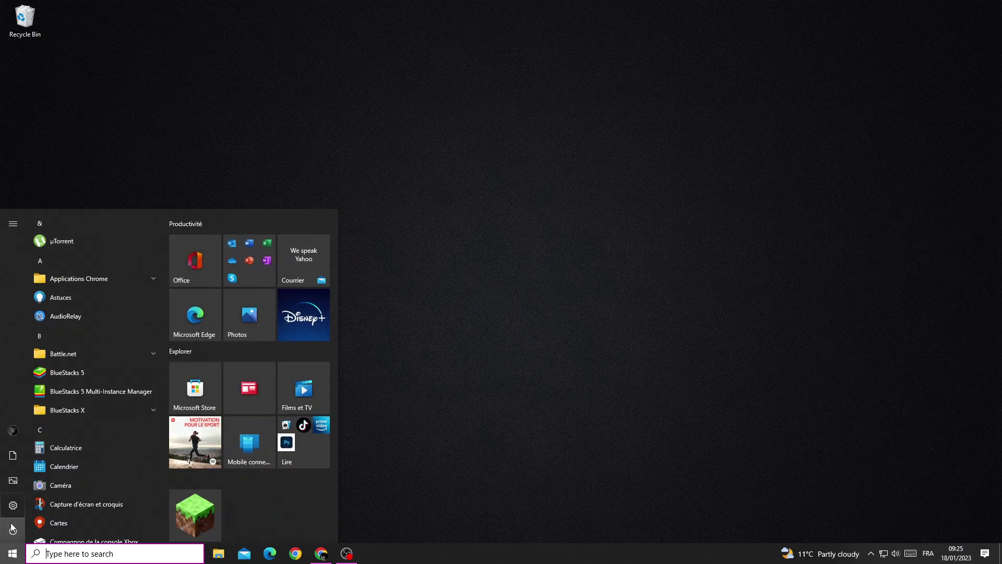
pyautogui.click(13, 530)
pyautogui.click(622, 284)
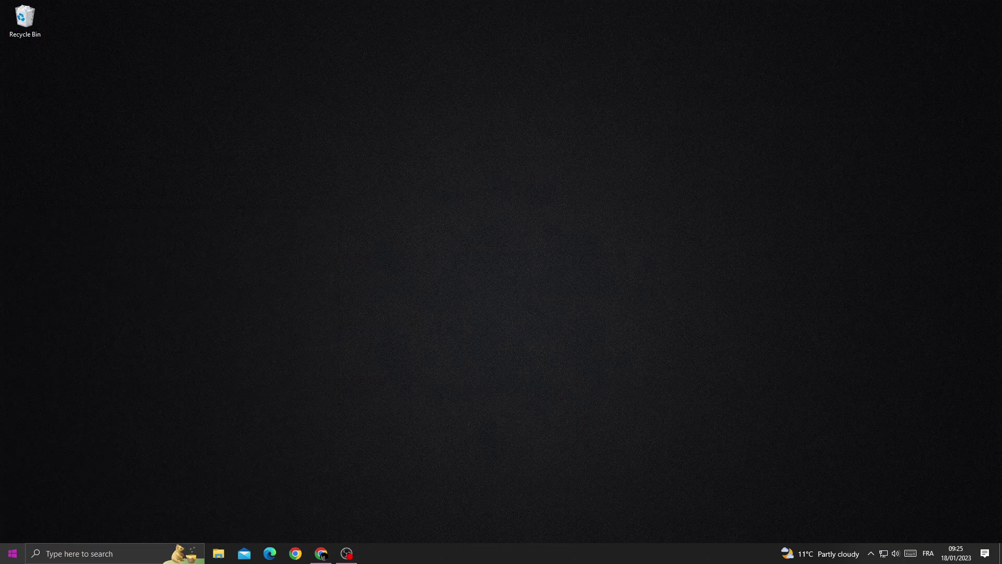